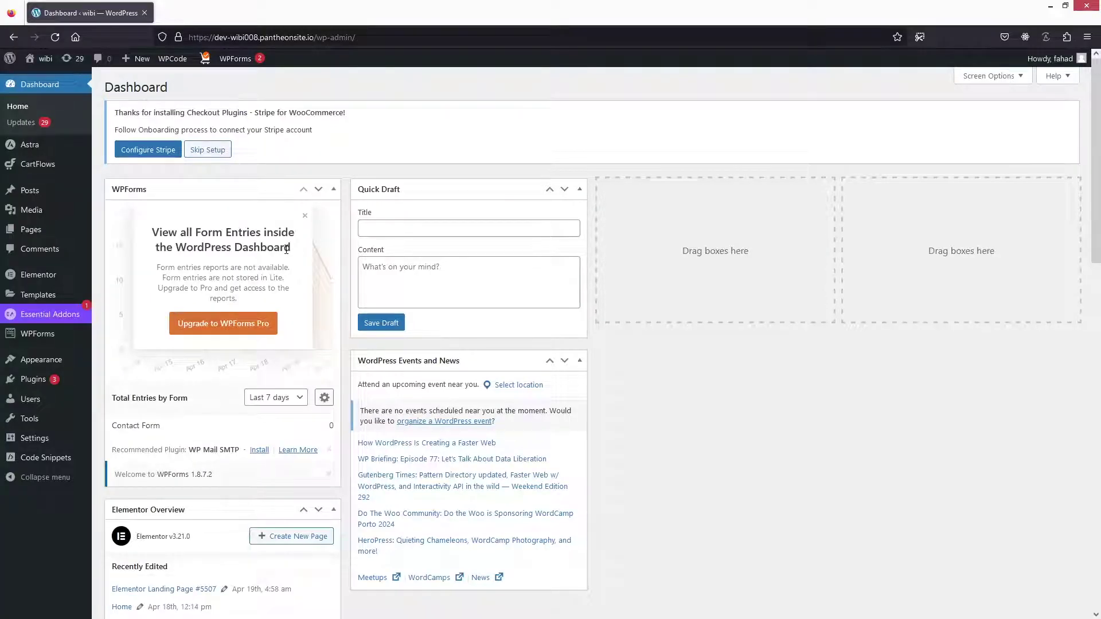
- Open All Pages and the live wibi site in background tabs, then scroll to More About Me
mouse_move(34, 232)
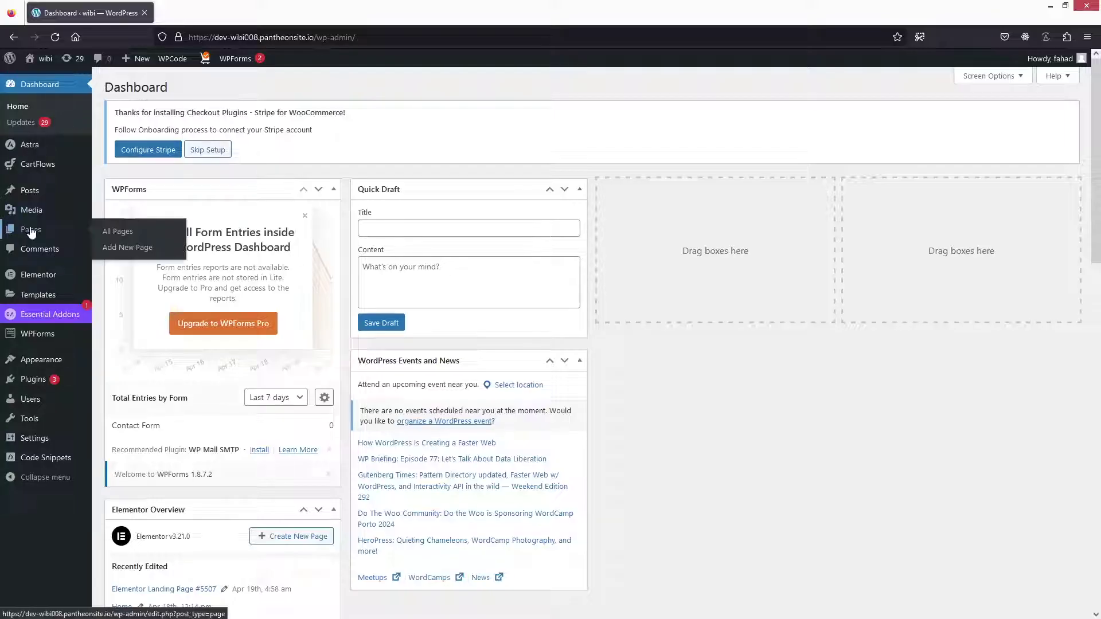
middle_click(146, 233)
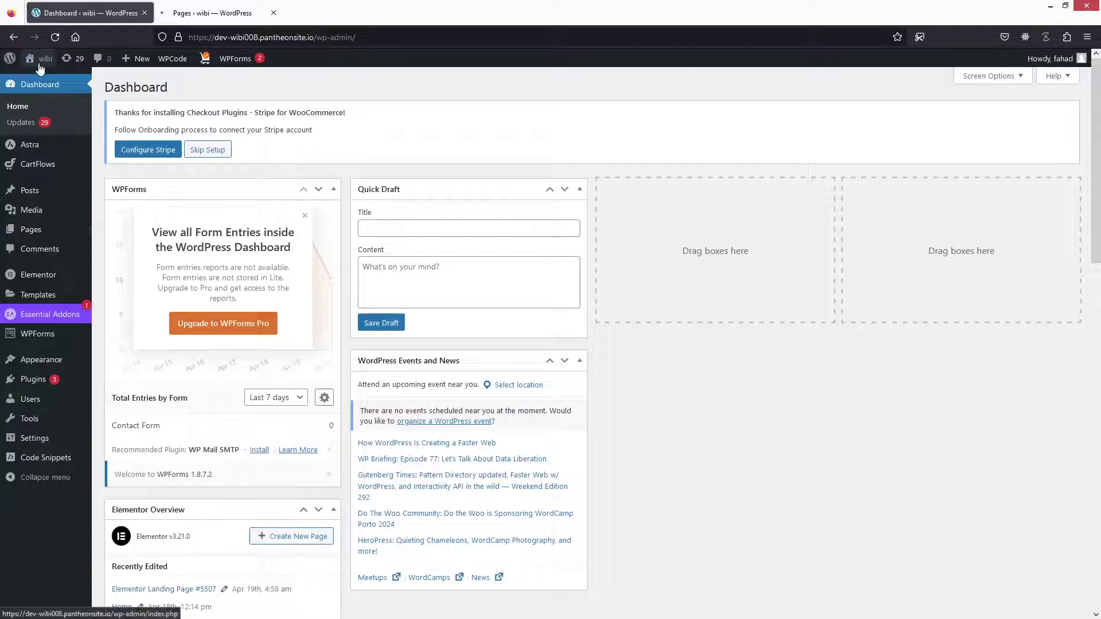
middle_click(67, 78)
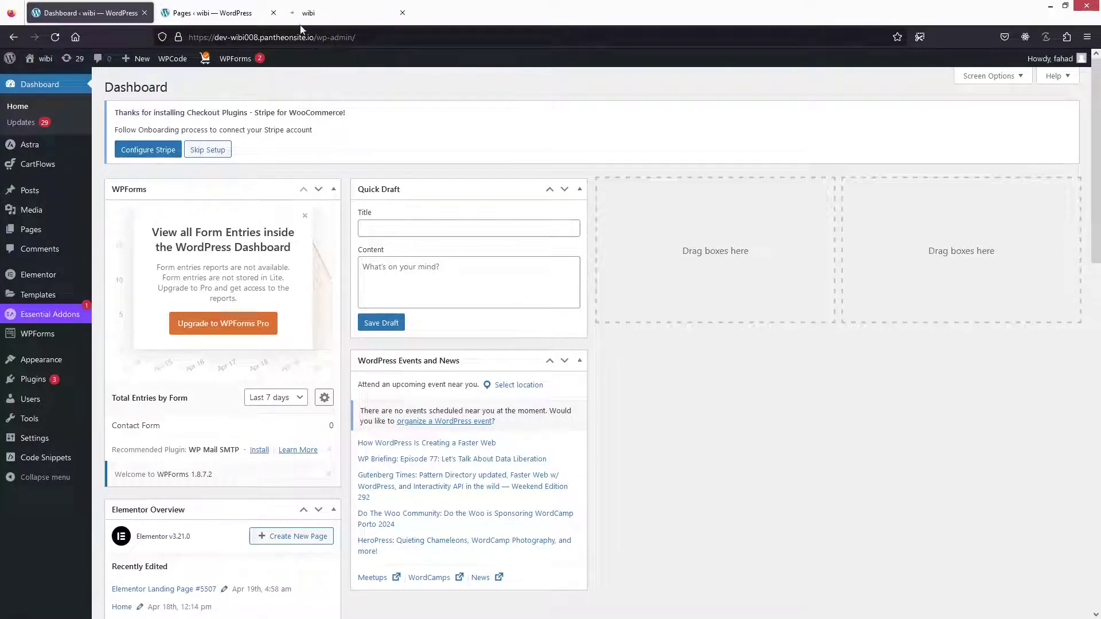
click(322, 13)
drag(1094, 109, 1093, 499)
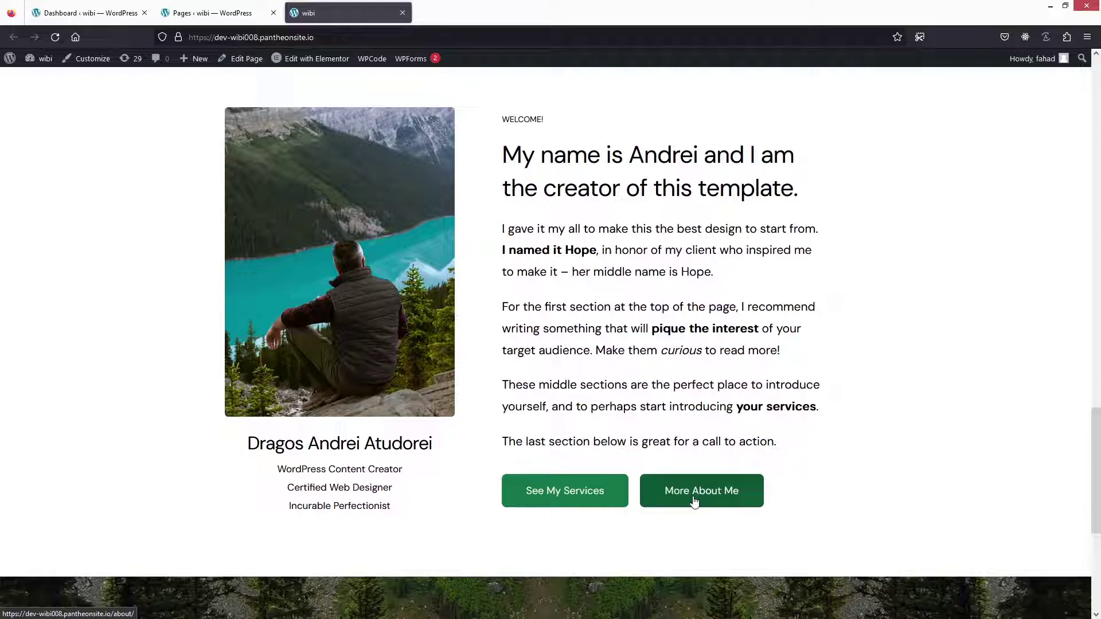
- Open the About page from the Pages list in a new tab and select its web address
click(228, 16)
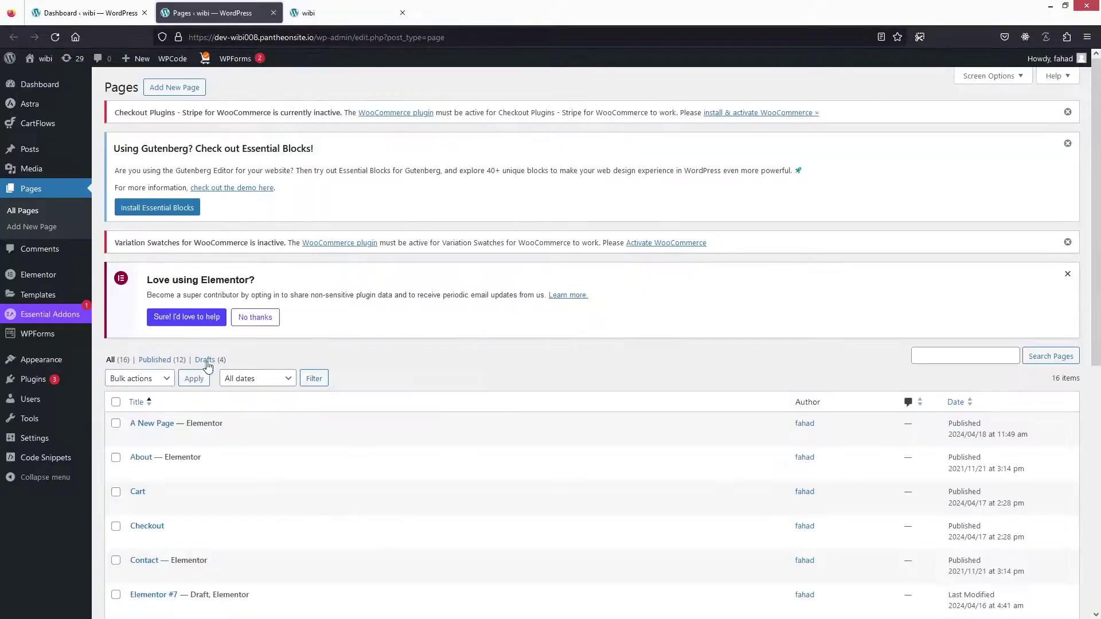
scroll(207, 381, down, 1)
scroll(161, 391, down, 1)
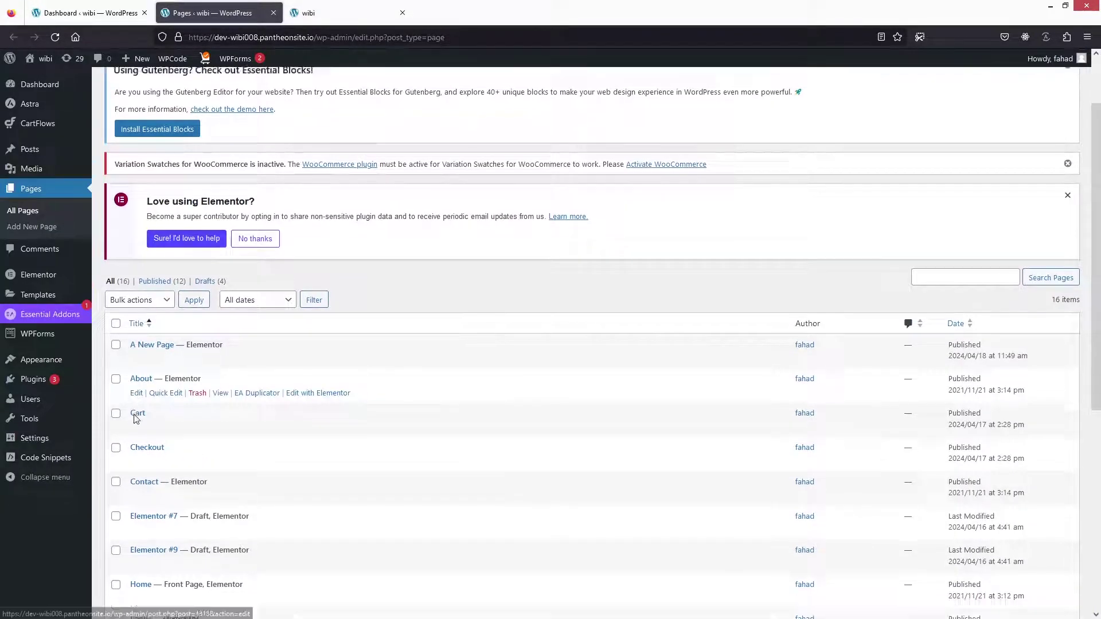
click(368, 21)
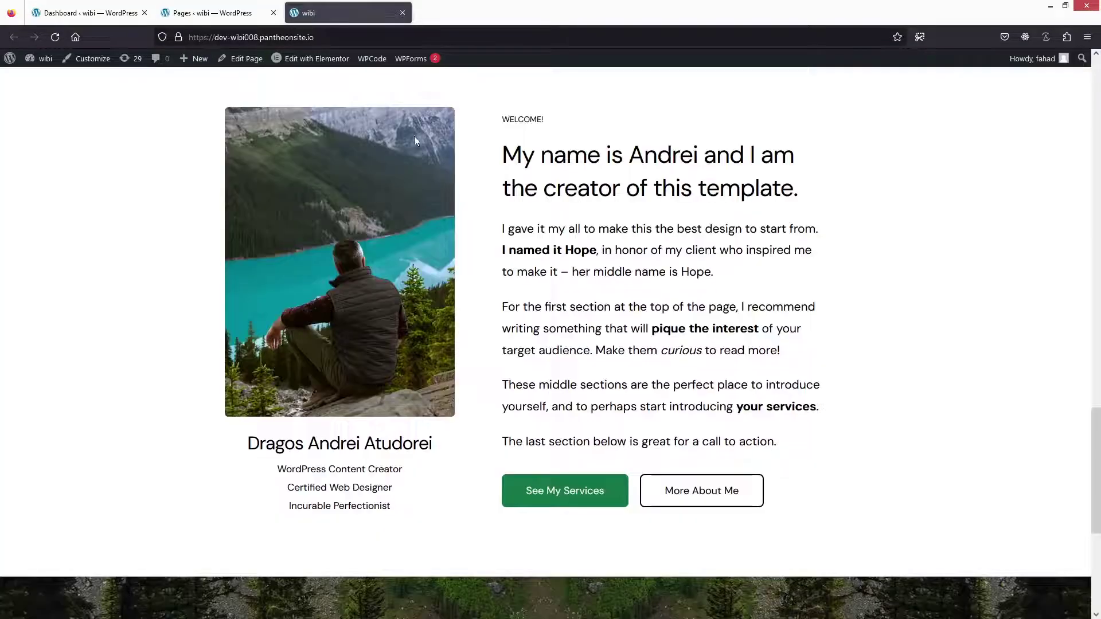
click(214, 6)
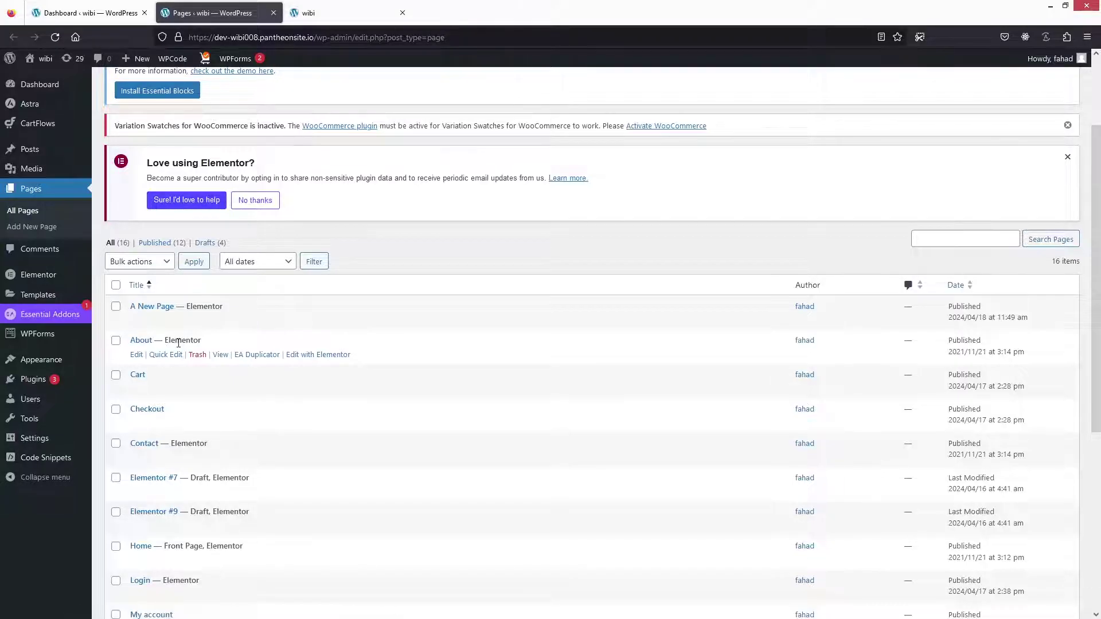
click(221, 355)
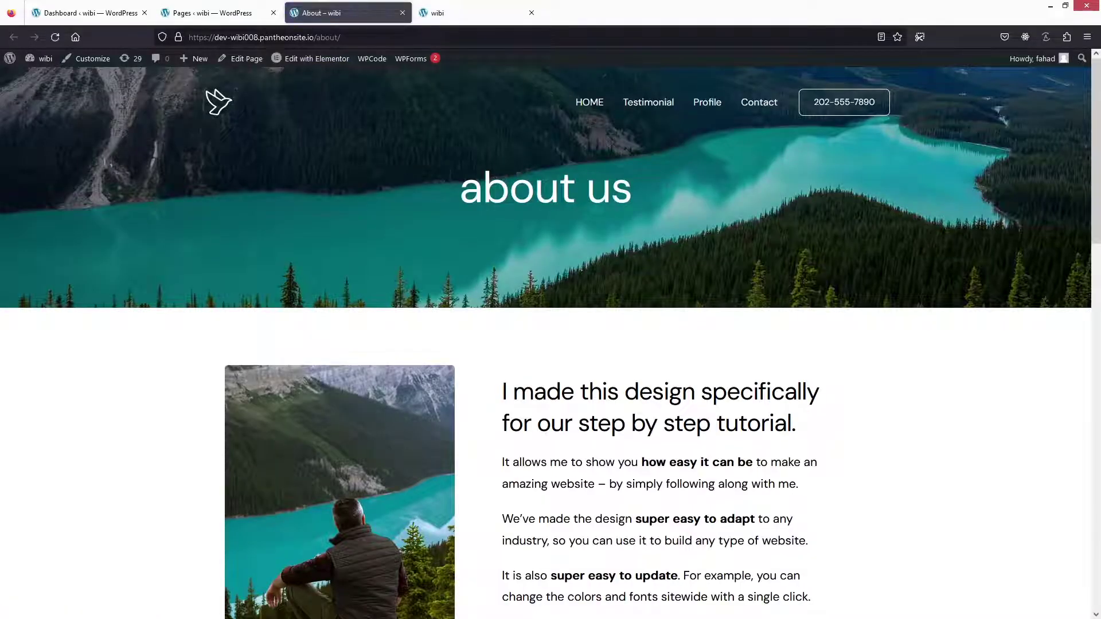
key(ctrl+l)
key(ctrl+c)
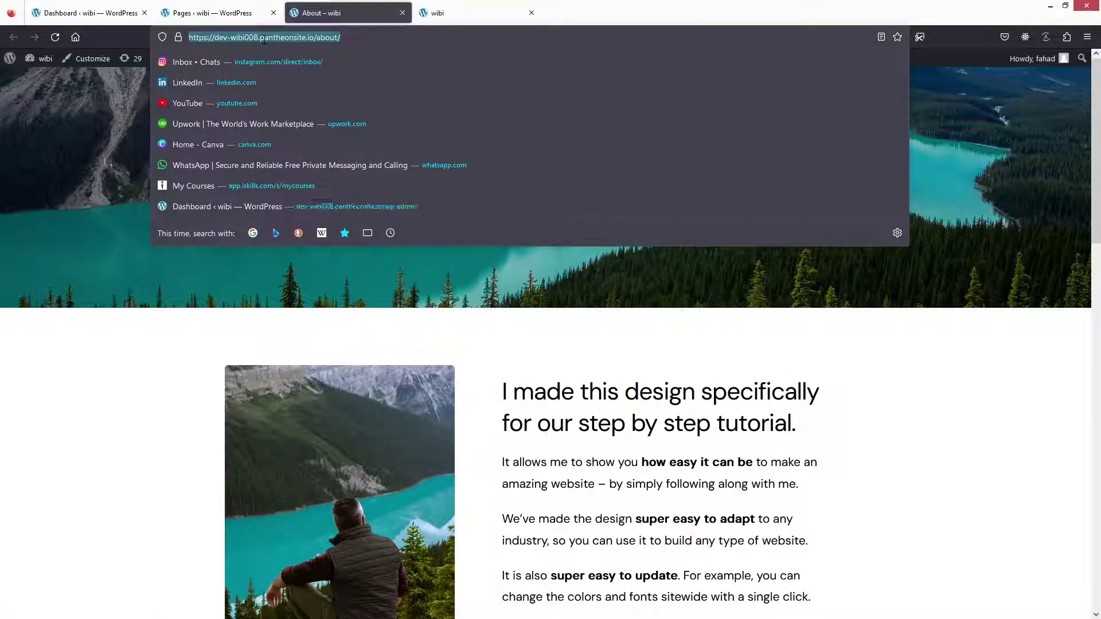
click(440, 13)
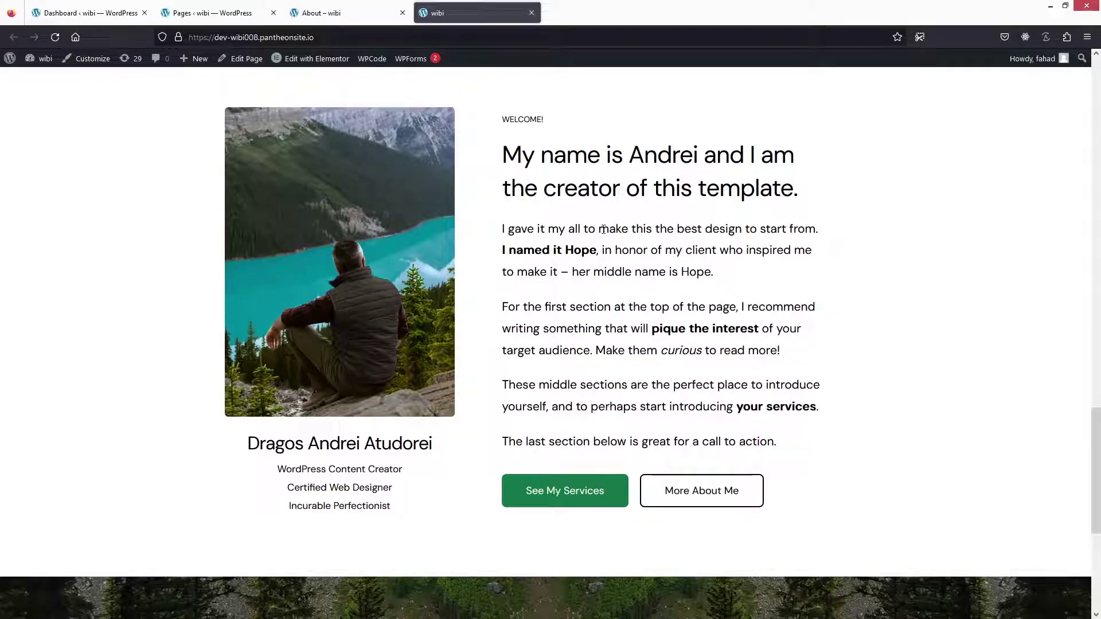
- Edit the home page in Elementor and select the More About Me button
click(294, 64)
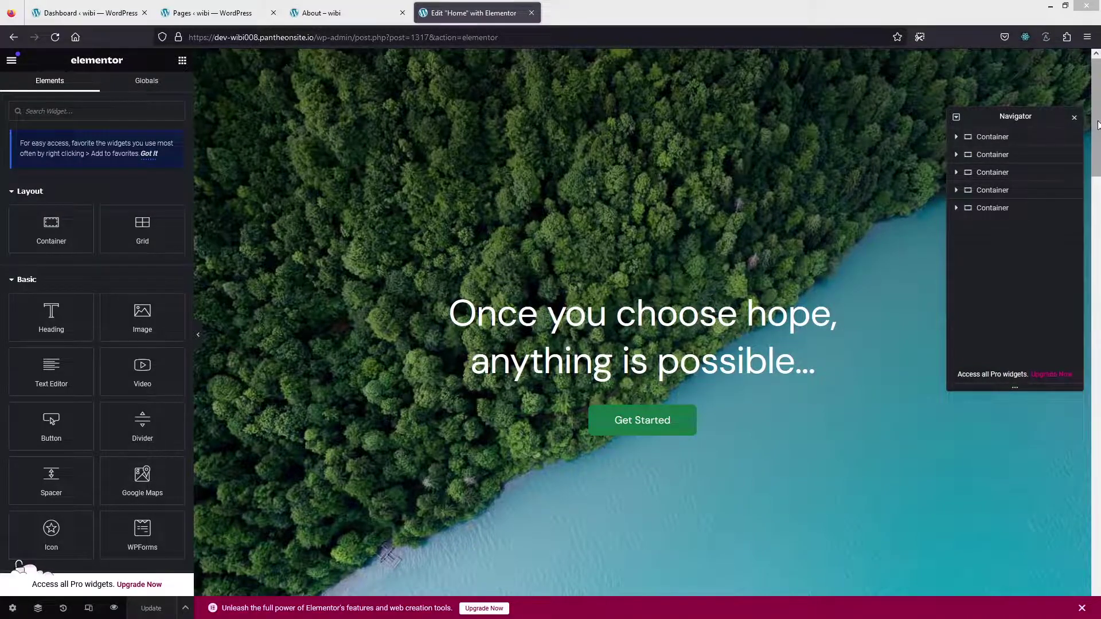
scroll(1093, 196, down, 5)
scroll(1093, 196, down, 10)
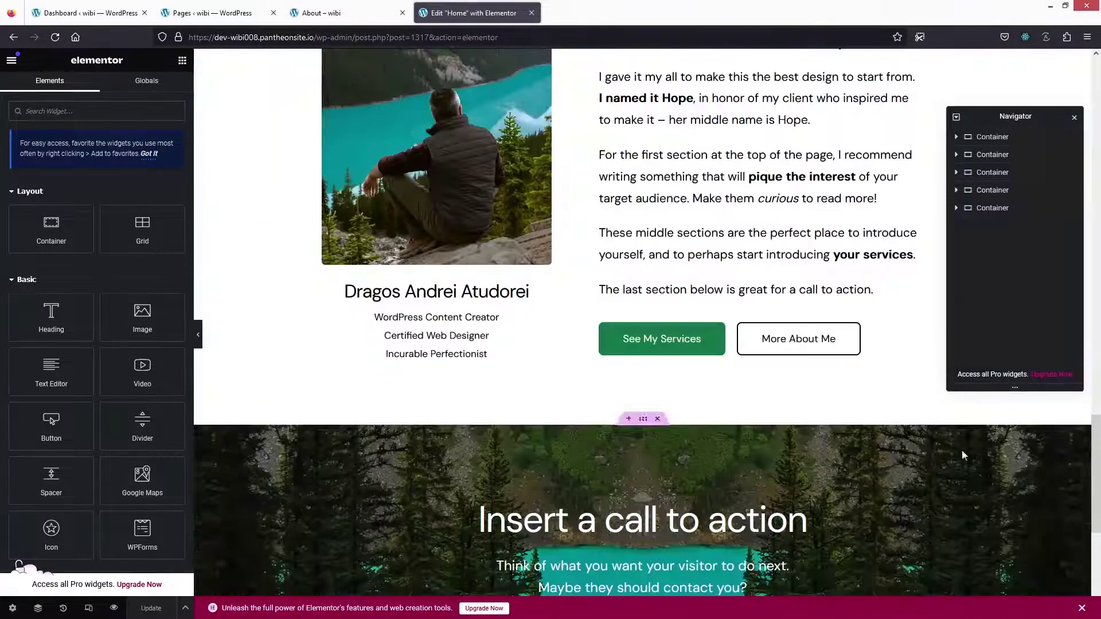
click(758, 351)
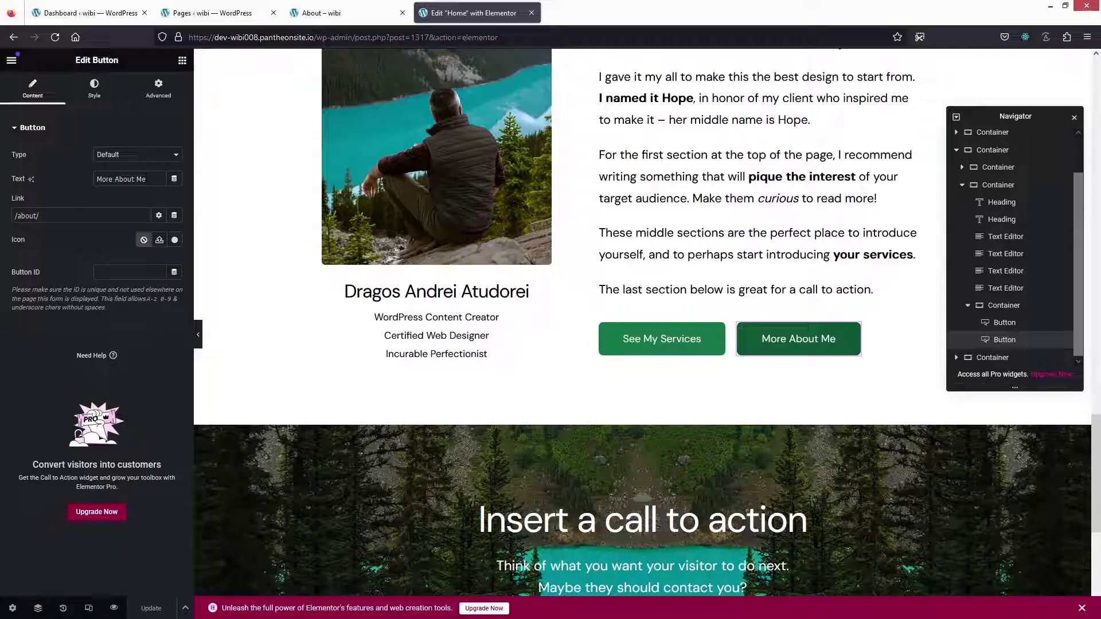
- Replace the button's /about/ link with the full About page address and save the page
triple_click(26, 216)
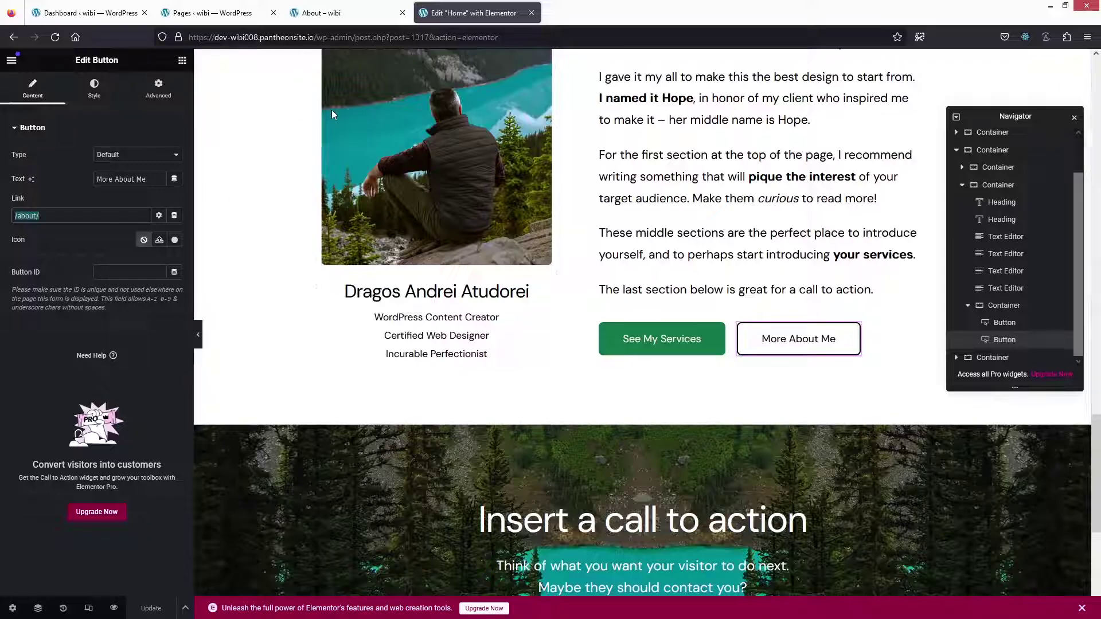
triple_click(62, 217)
key(BackSpace)
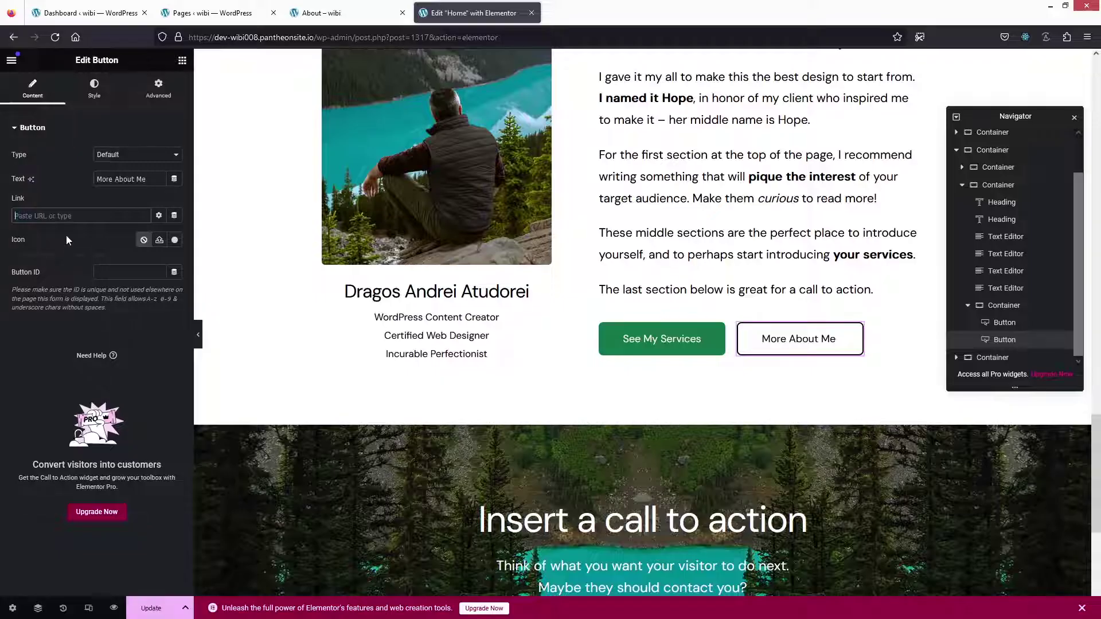
click(346, 20)
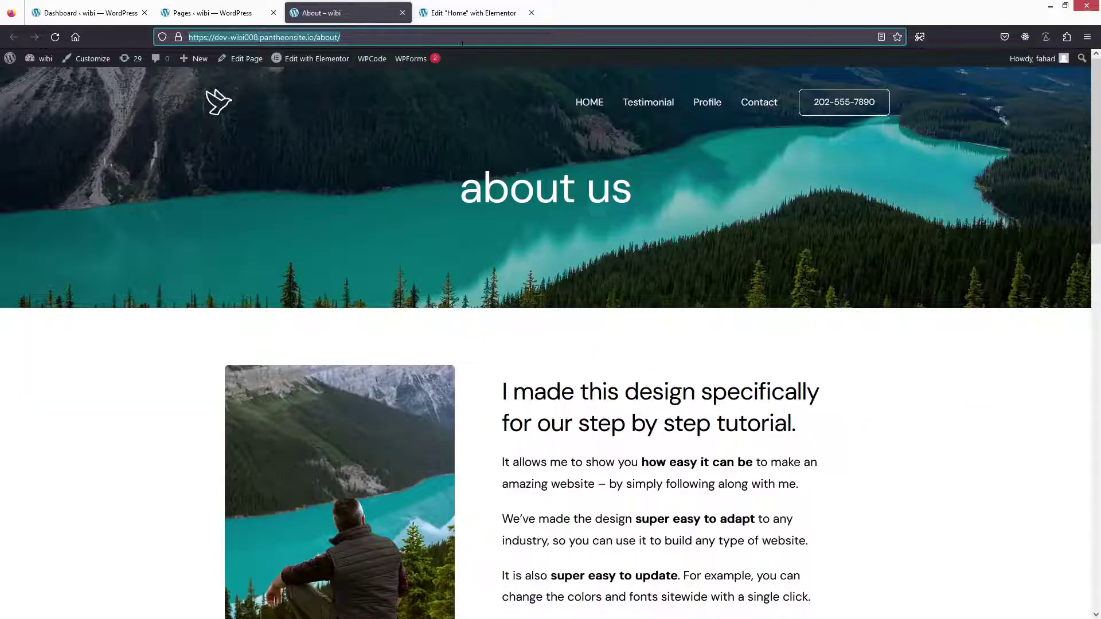
click(467, 13)
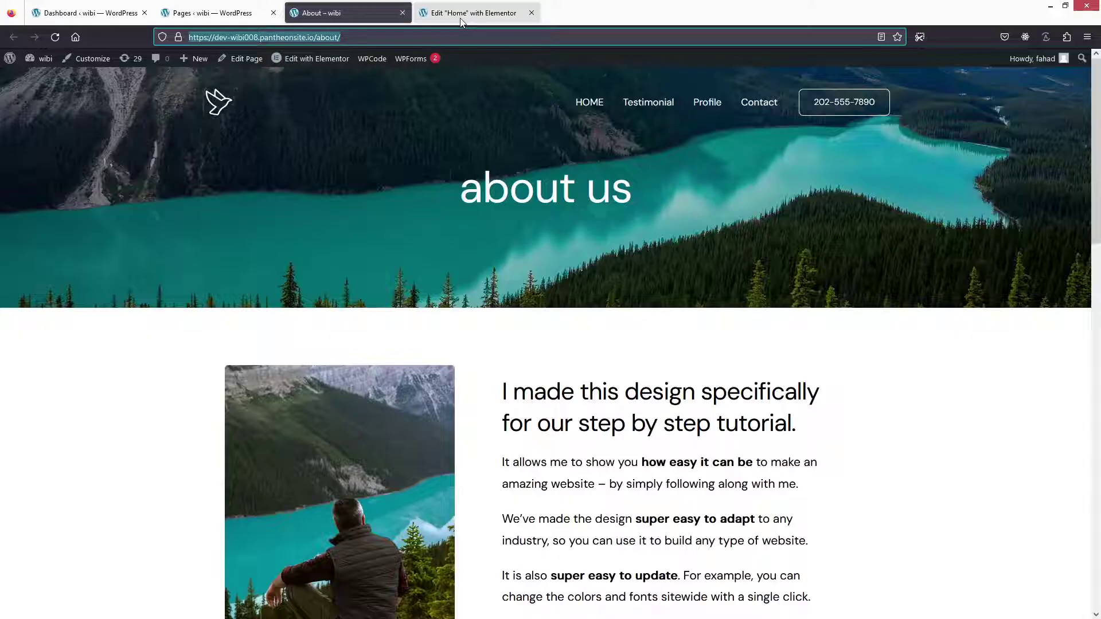
click(79, 215)
key(ctrl+v)
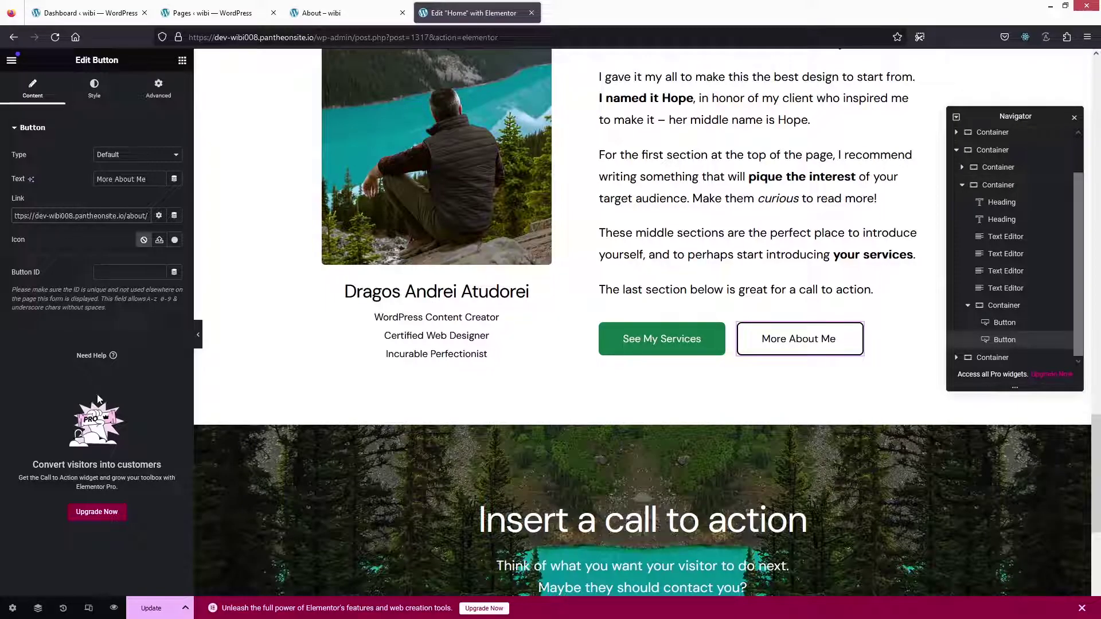
key(ctrl+s)
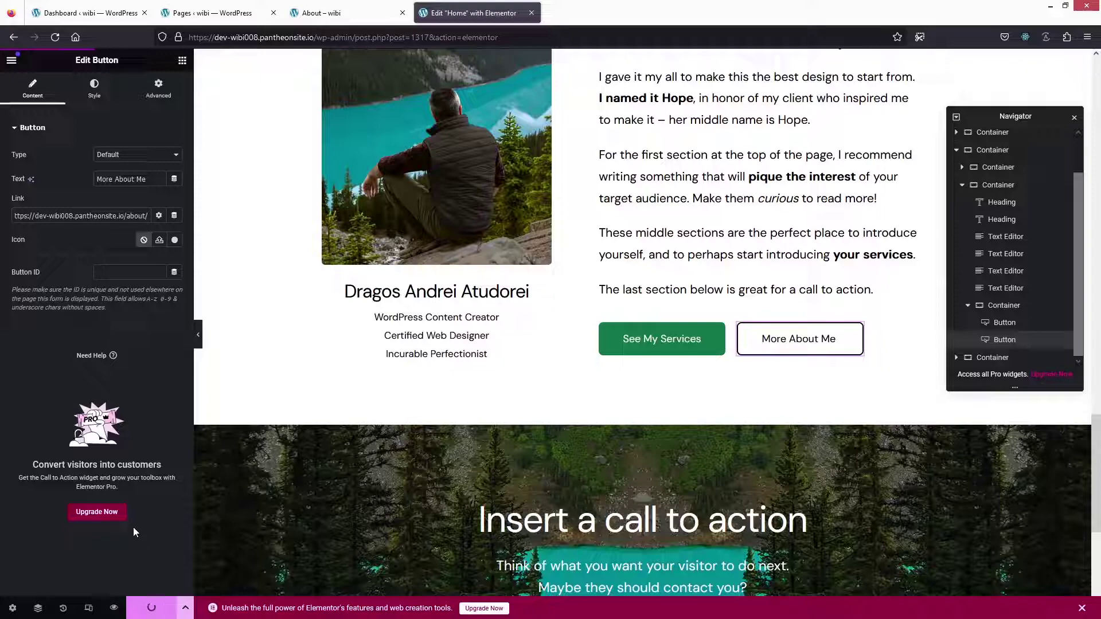
- Preview the saved home page and test that More About Me opens the About page
click(114, 609)
drag(1097, 150, 1099, 517)
click(688, 303)
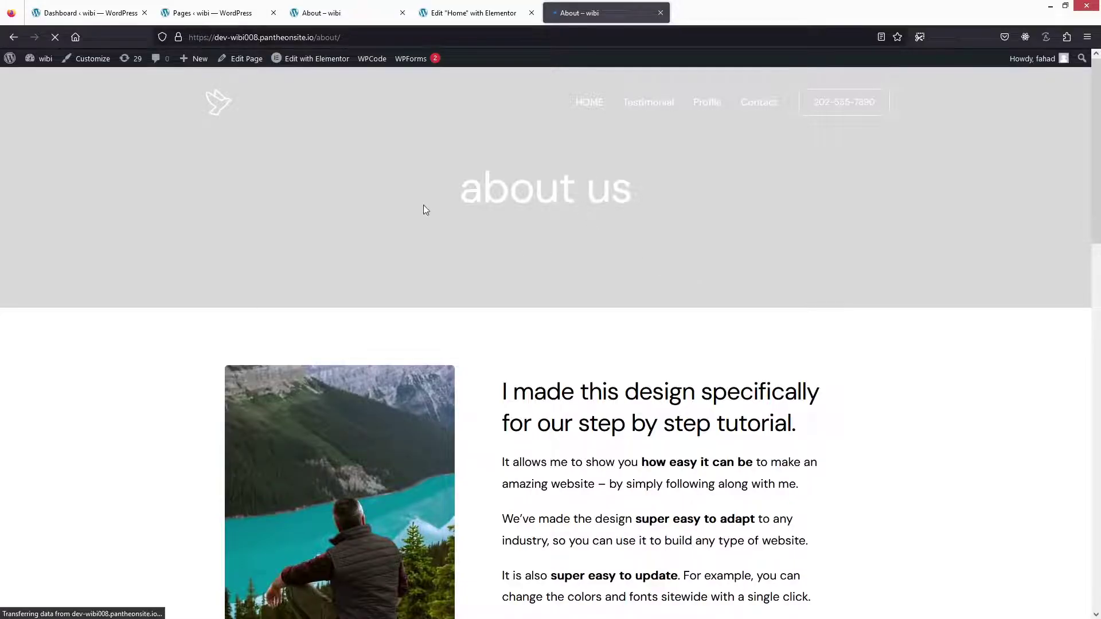
- Scroll through the About page down to the testimonial and footer, then return to the original About tab
scroll(561, 197, down, 15)
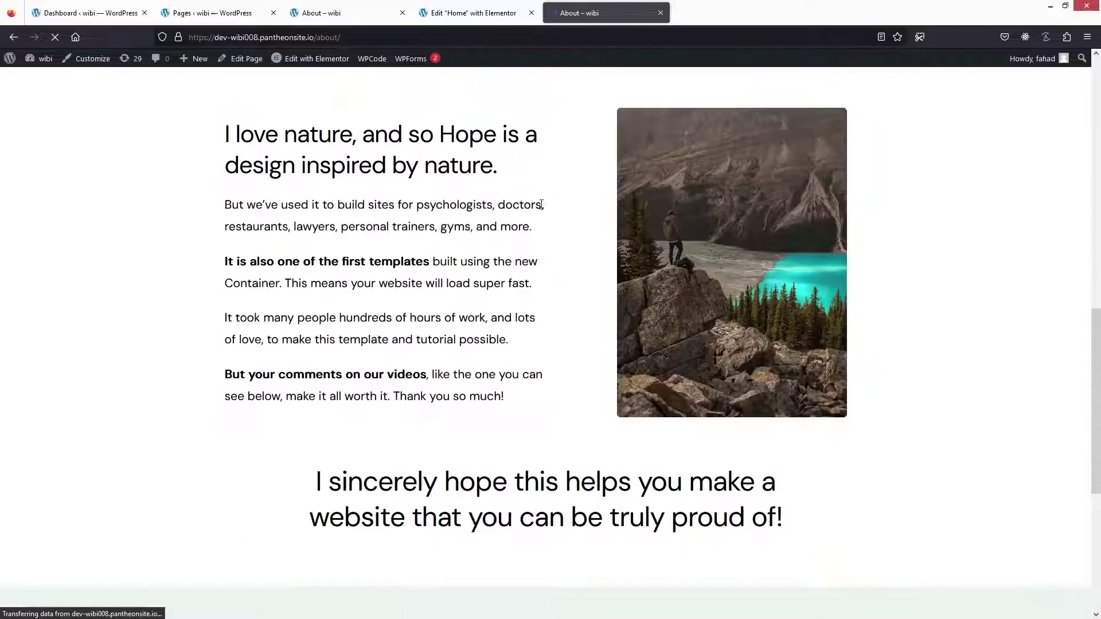
scroll(543, 209, down, 2)
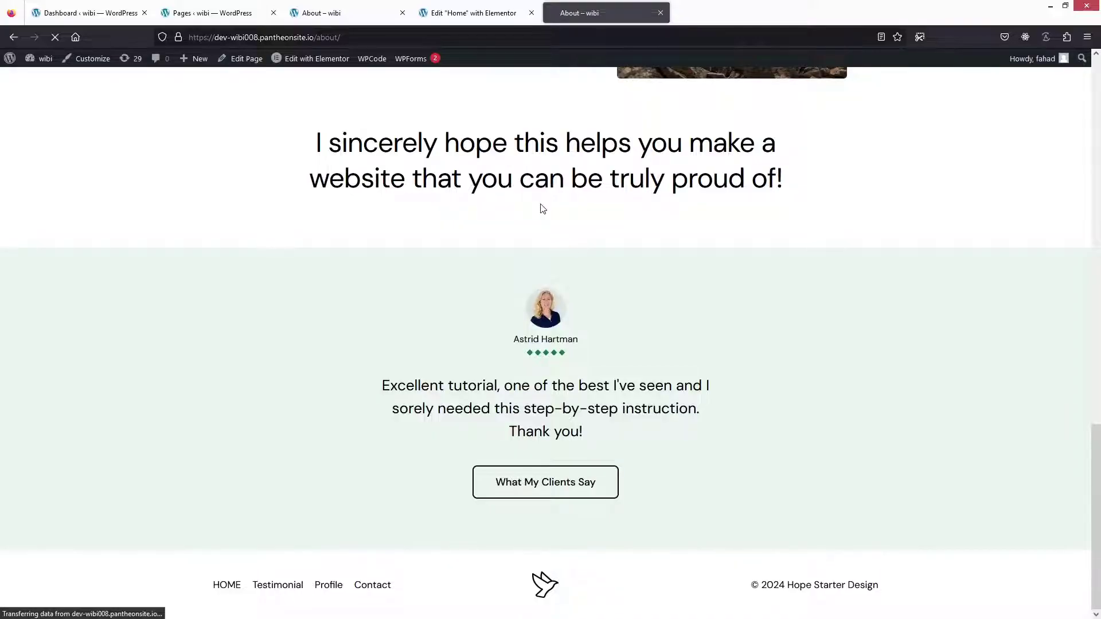
scroll(542, 209, up, 15)
scroll(542, 207, down, 10)
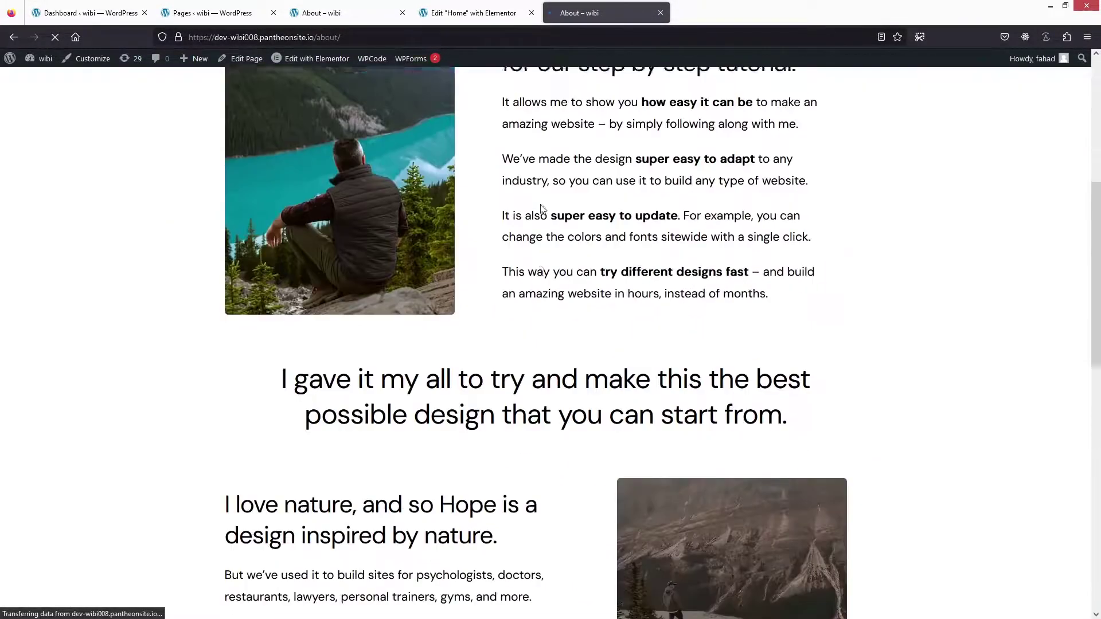
scroll(542, 207, down, 5)
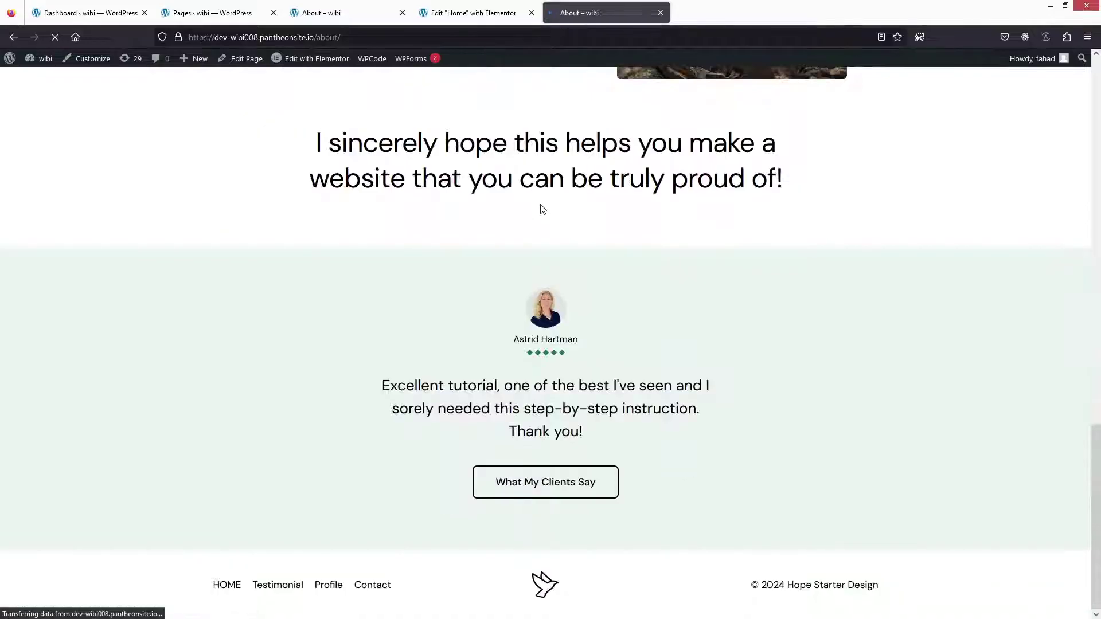
click(318, 6)
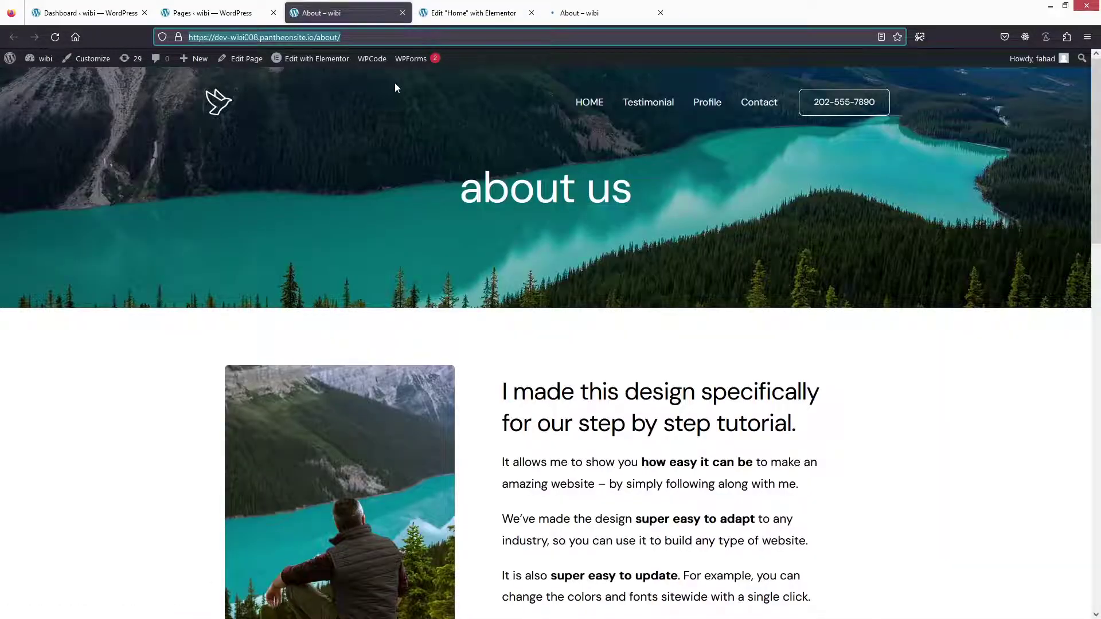
- Edit the About page in Elementor and add a Button widget below the testimonial
mouse_move(313, 66)
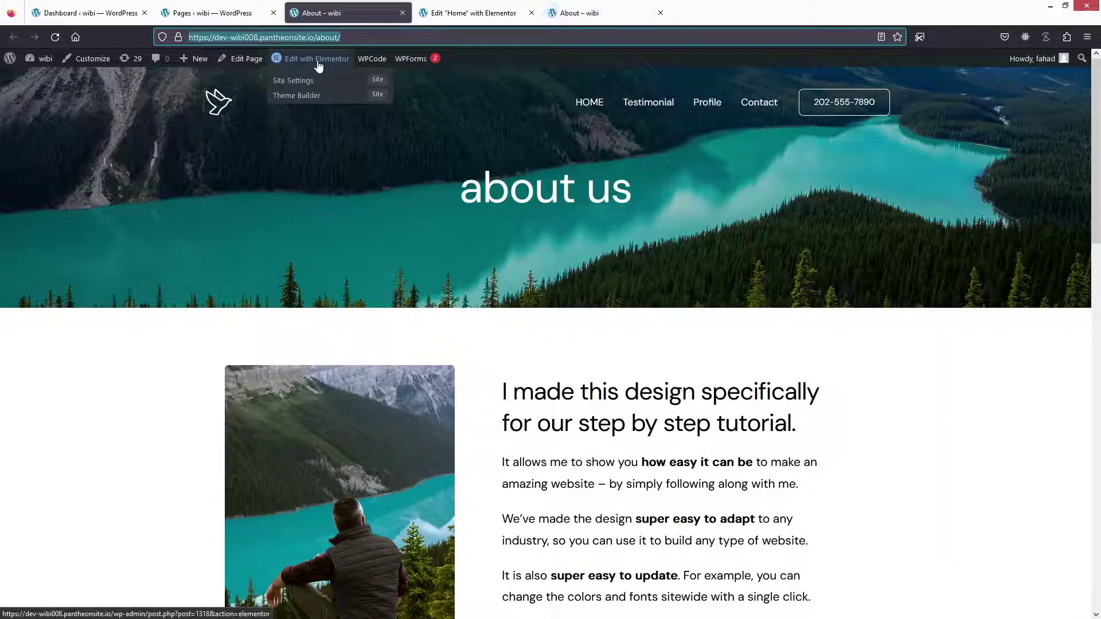
click(319, 62)
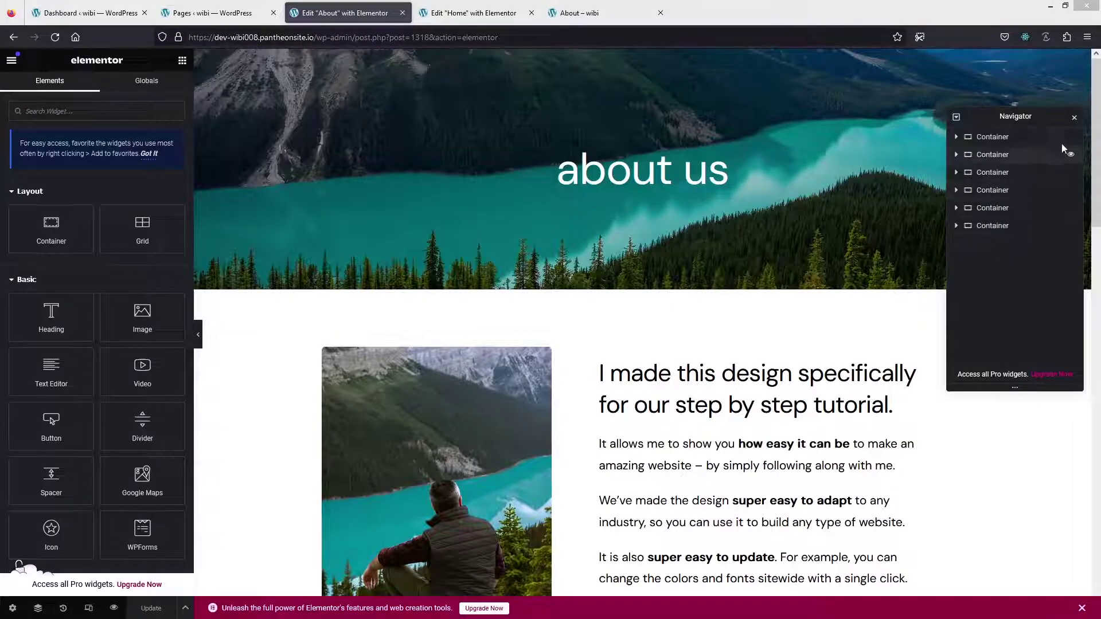
drag(1097, 139, 1098, 545)
drag(51, 424, 639, 455)
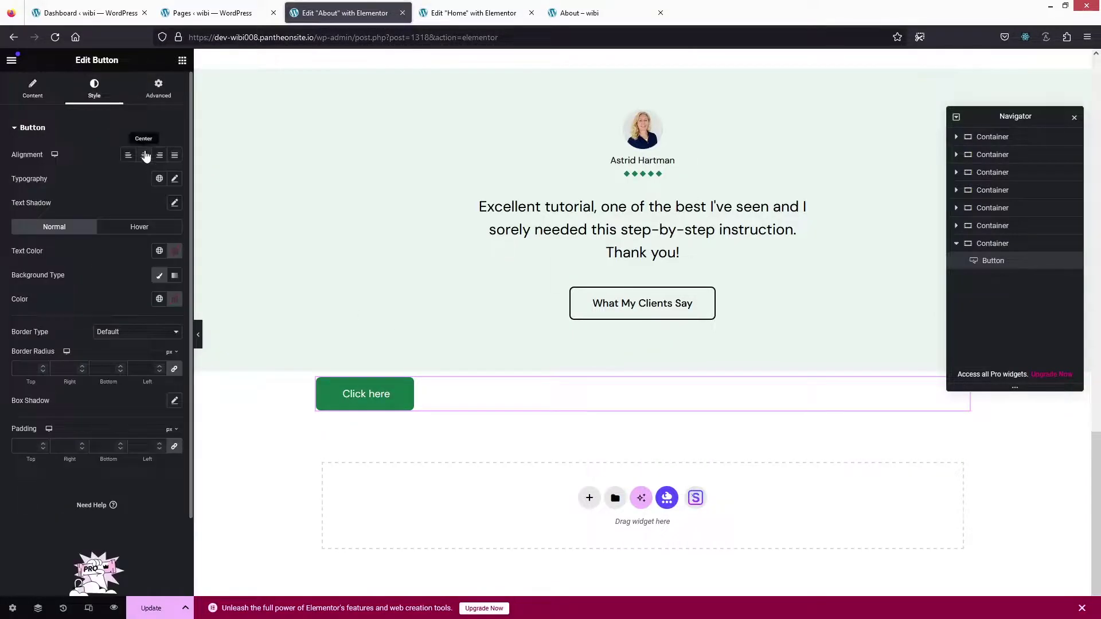
- Center the new button and change its text from 'Click here' to 'Home'
click(146, 156)
click(32, 87)
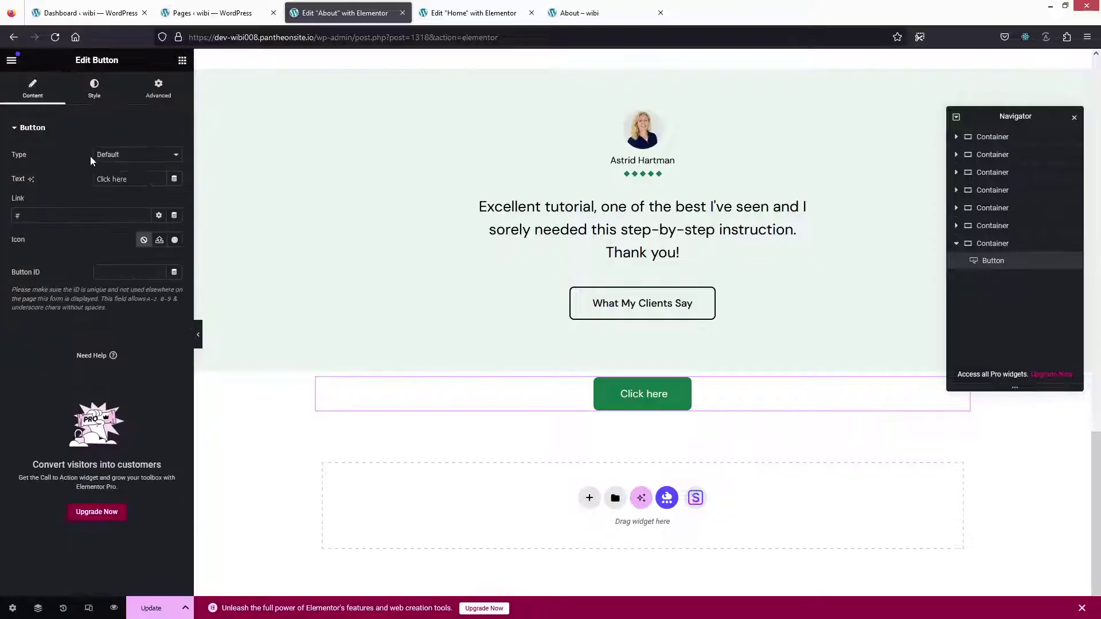
triple_click(140, 179)
text(Home)
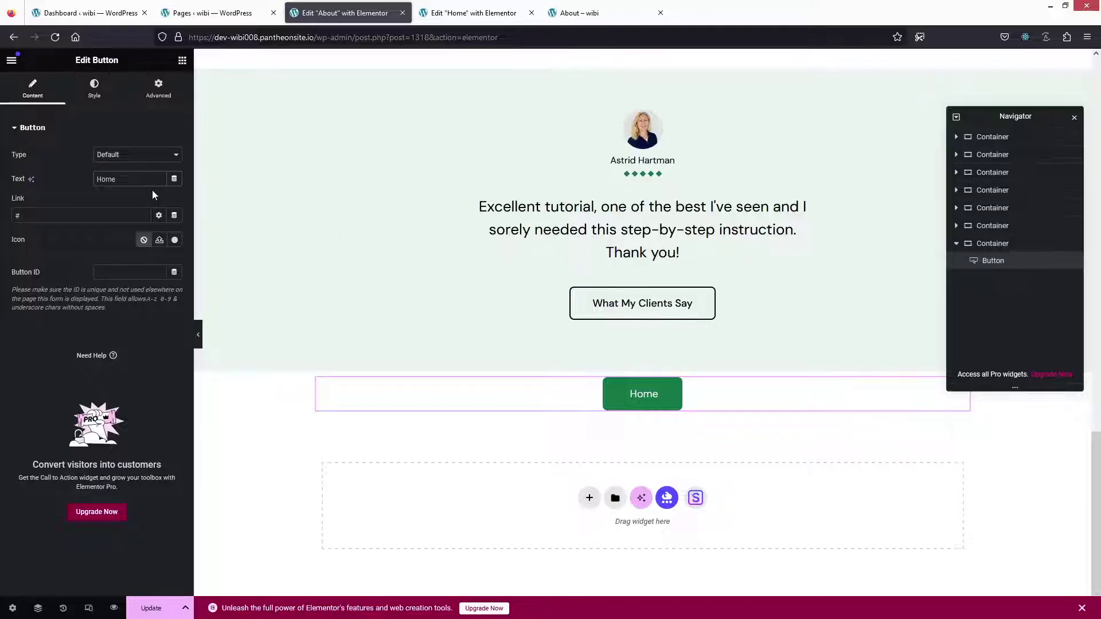
click(89, 13)
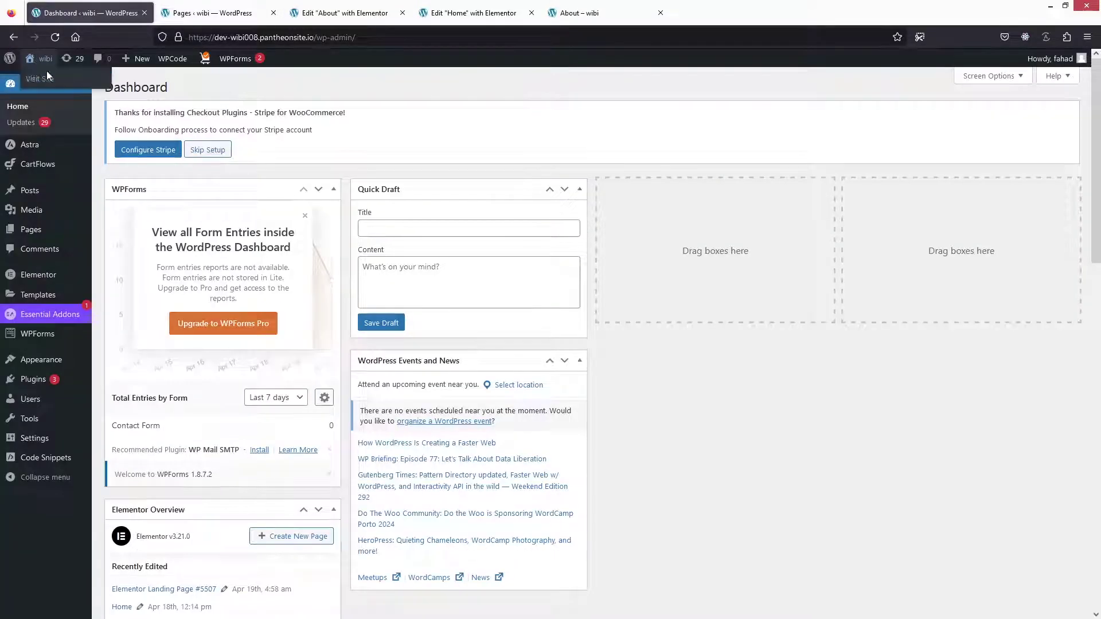
middle_click(43, 79)
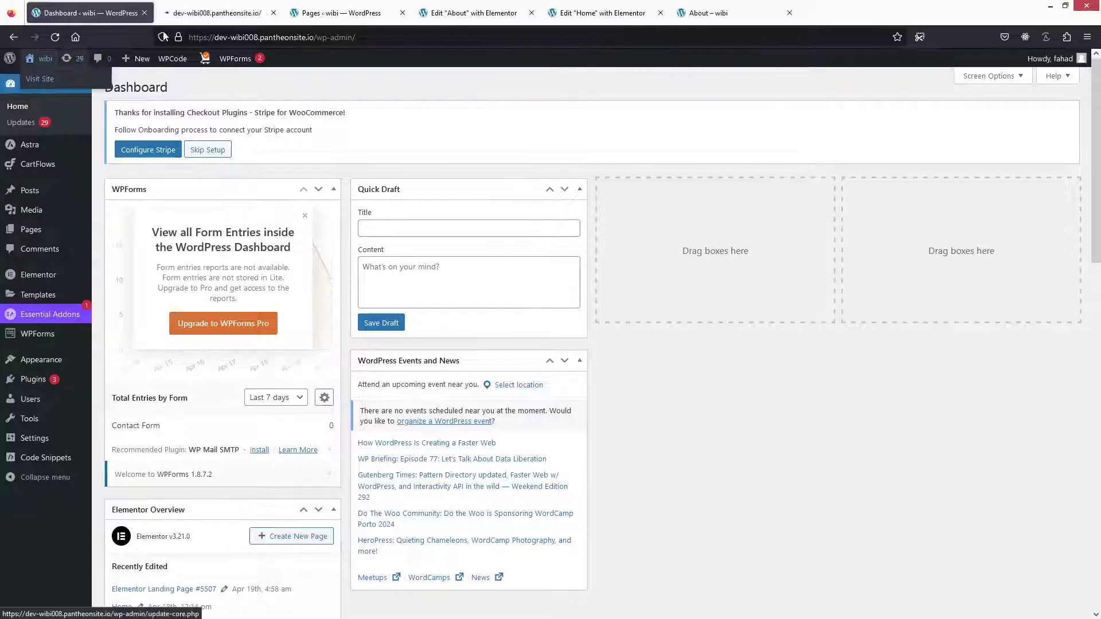
click(218, 13)
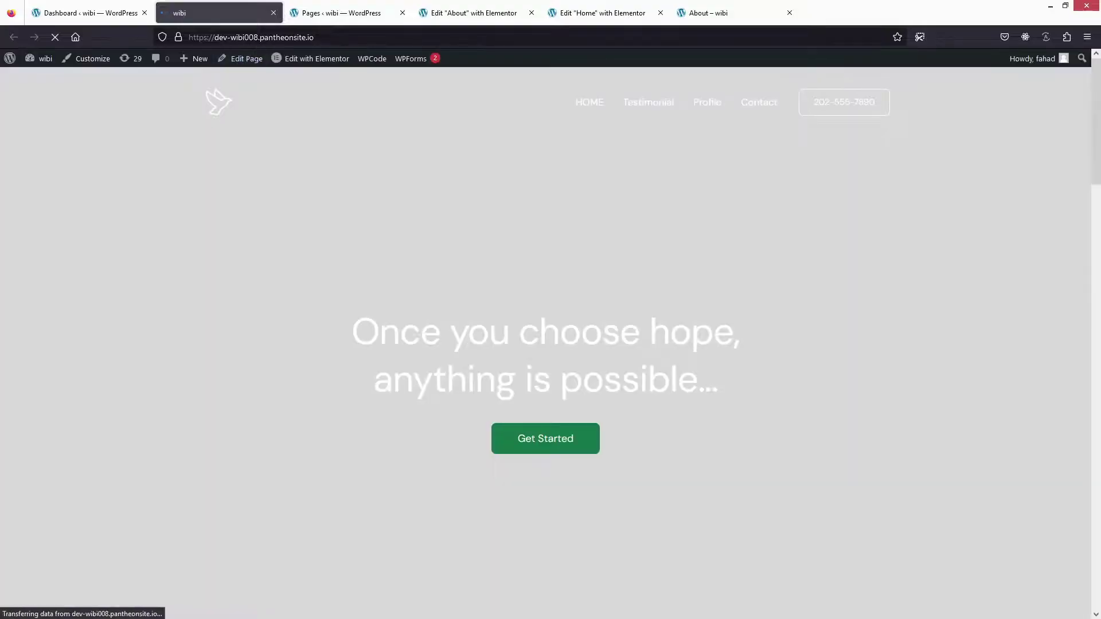
click(258, 37)
key(ctrl+c)
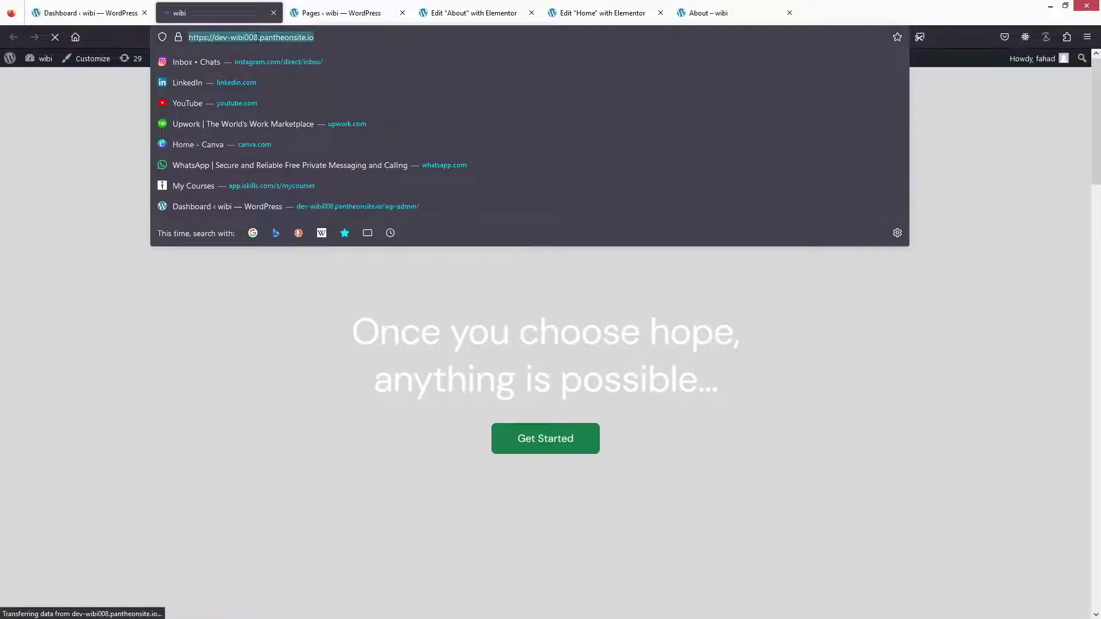
click(471, 13)
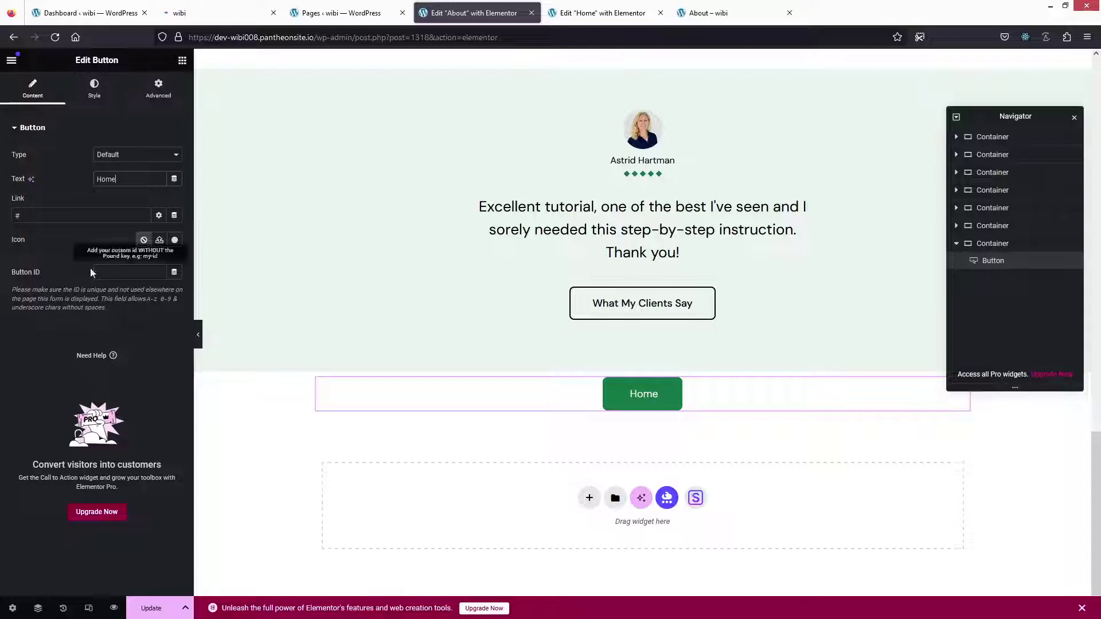
key(ctrl+v)
click(150, 607)
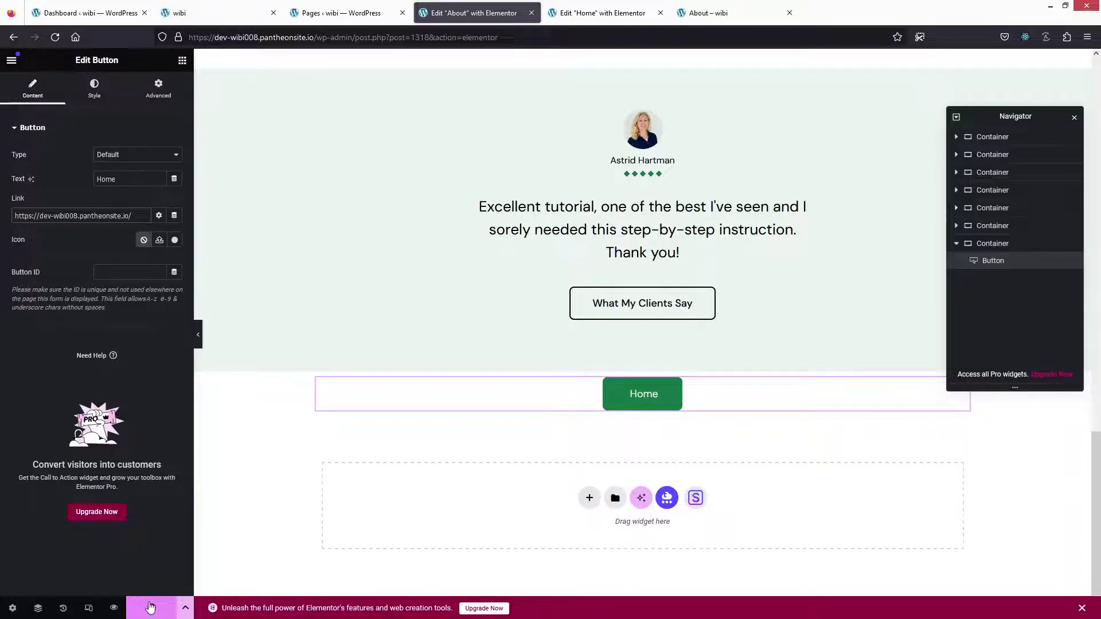
- Reload the live About page and follow the green Home button back to the homepage
click(686, 9)
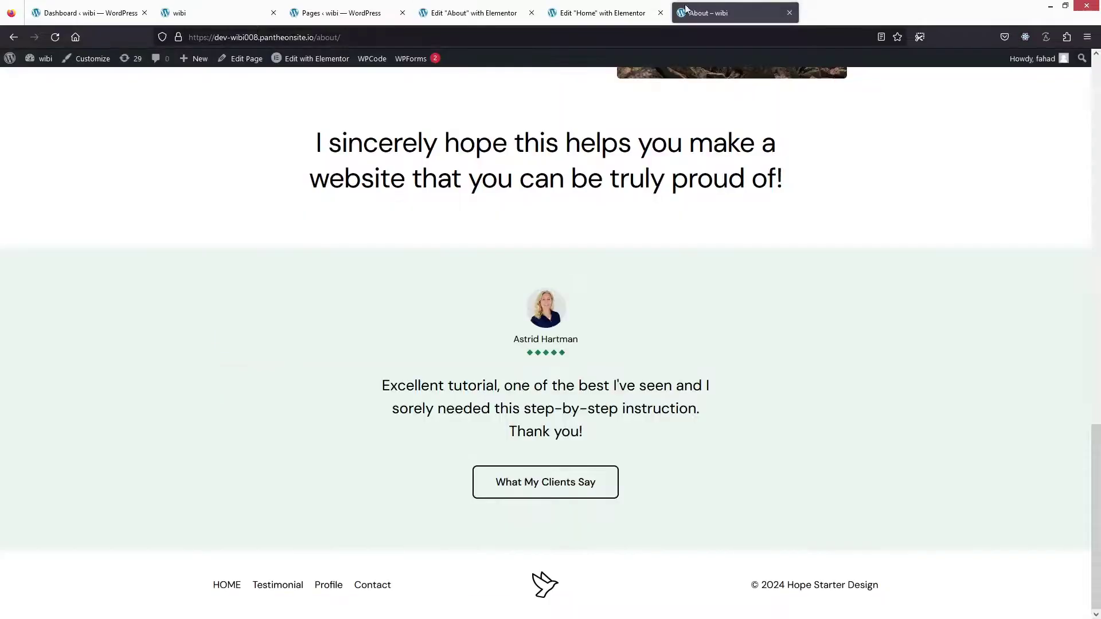
click(55, 36)
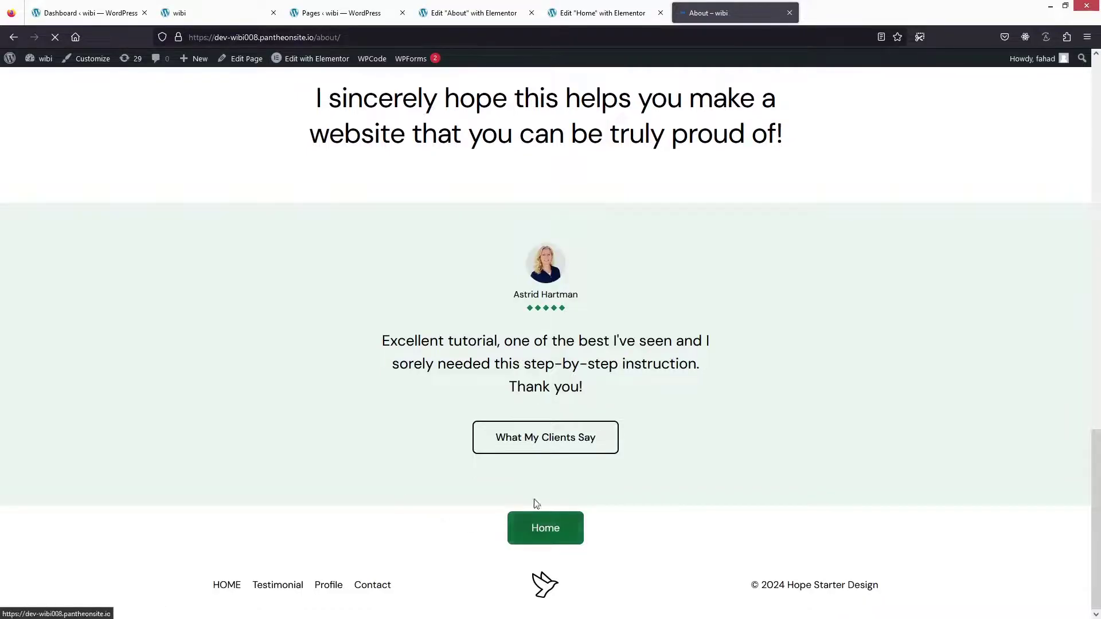
click(529, 524)
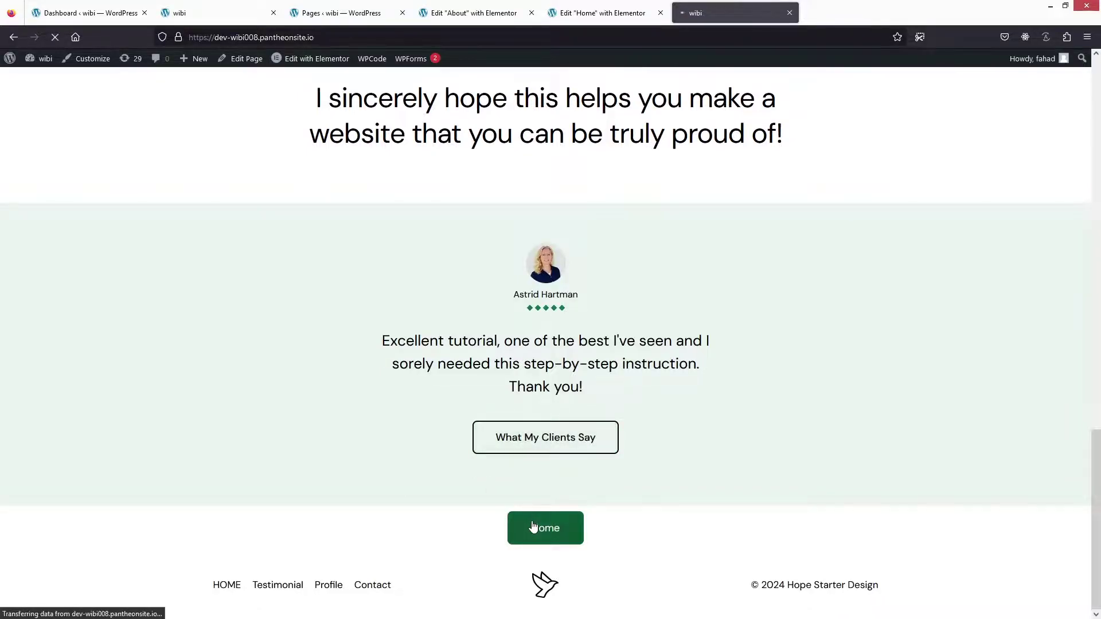